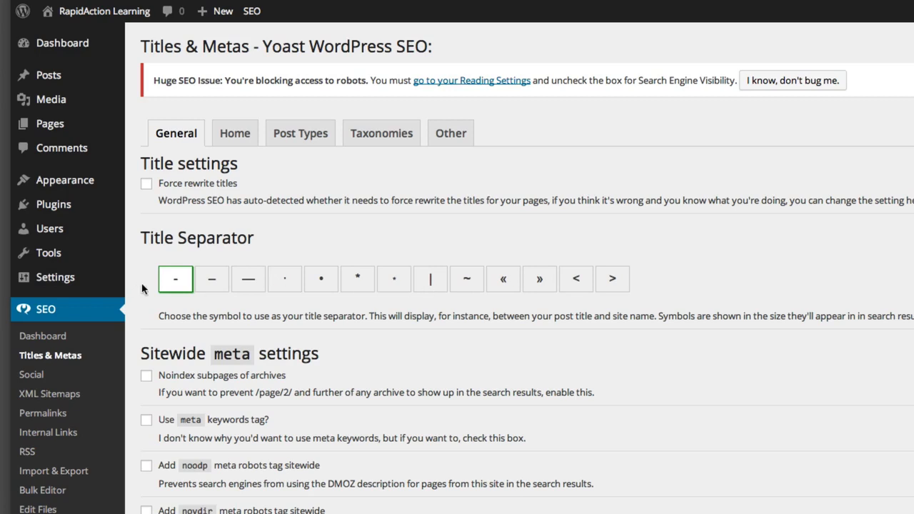
Step: Enable noindex for archive subpages, hide the RSD, WLW manifest, post shortlink and RSS links in the head, and save the settings
scroll(175, 257, "down", 5)
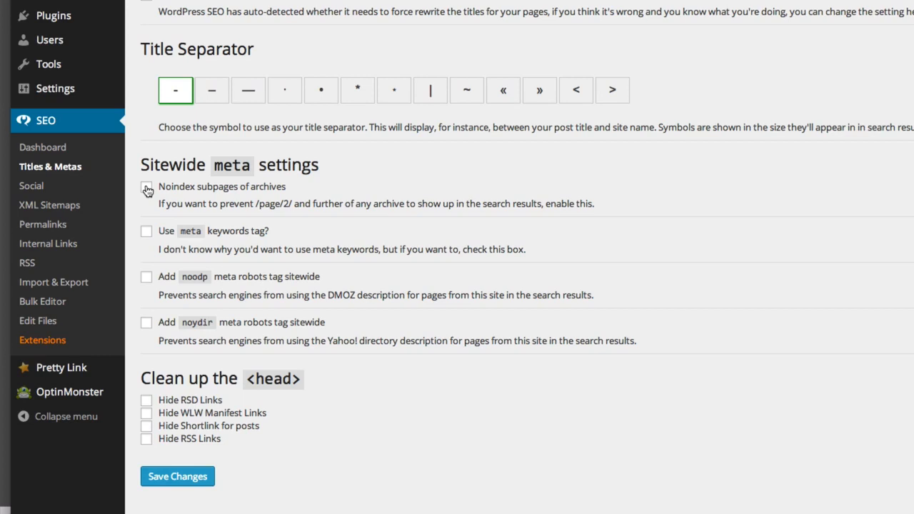
left_click(147, 188)
left_click(147, 440)
left_click(147, 430)
left_click(147, 413)
left_click(147, 400)
left_click(177, 484)
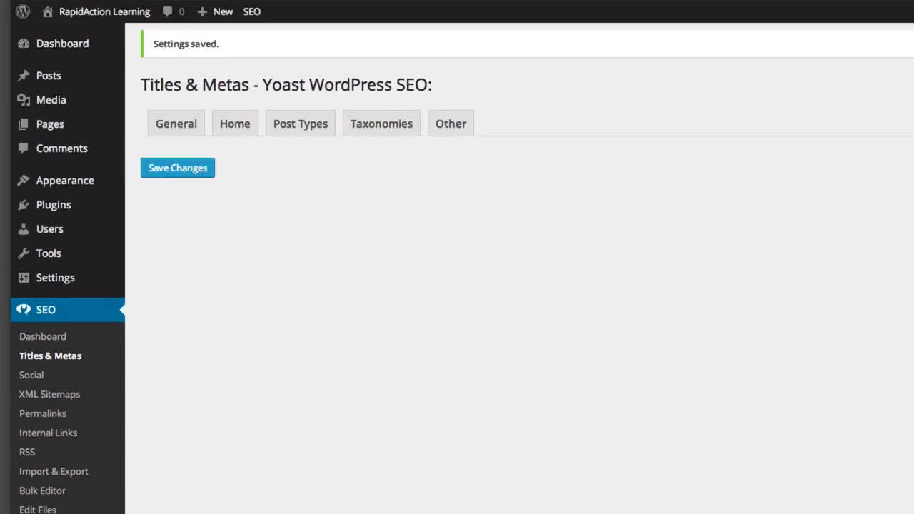
Step: Remove the %%page%% variable from the homepage title template and save the changes
left_click(242, 183)
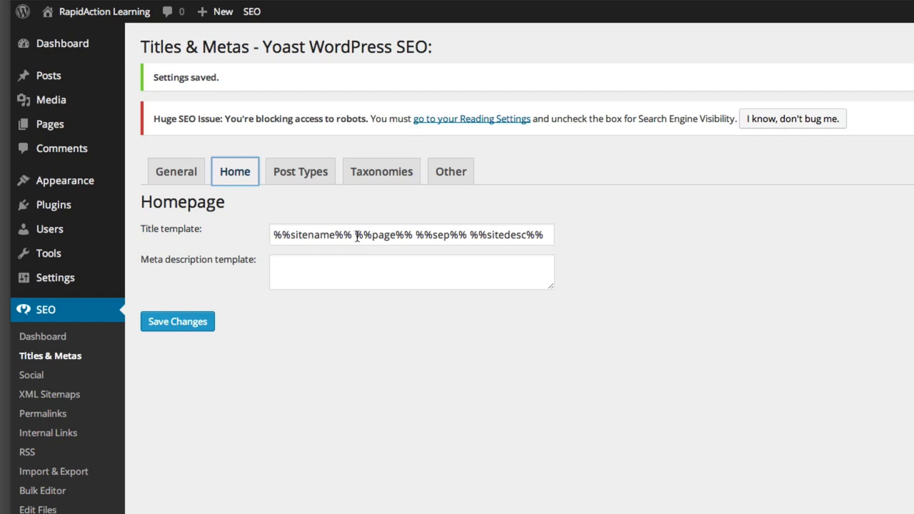
left_click_drag(356, 235, 417, 235)
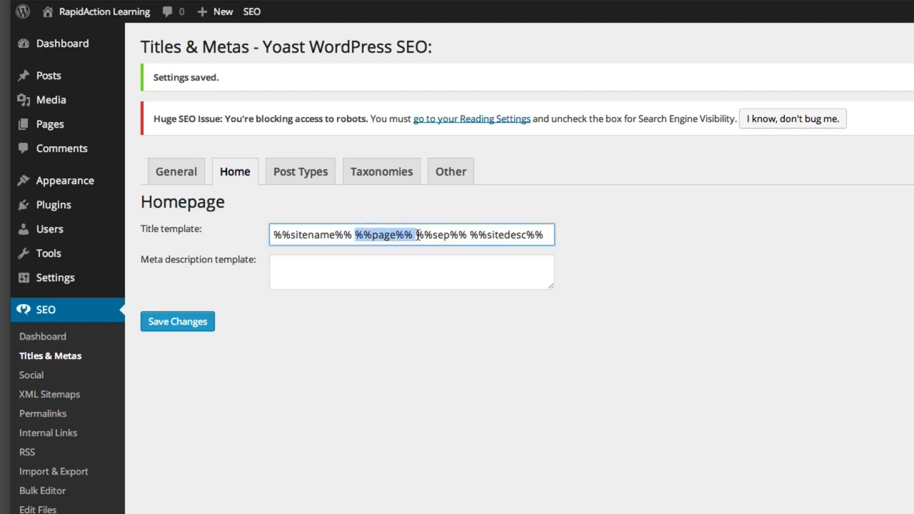
key("BackSpace")
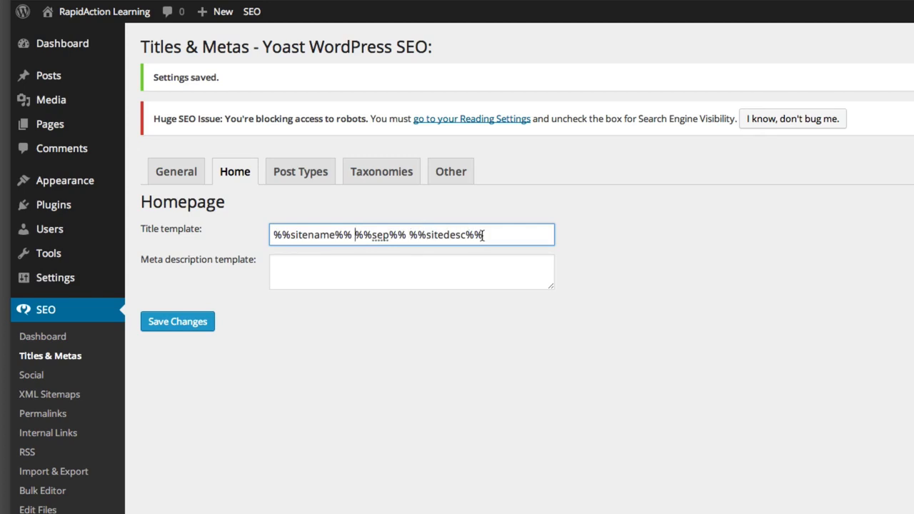
mouse_move(111, 285)
left_click(180, 326)
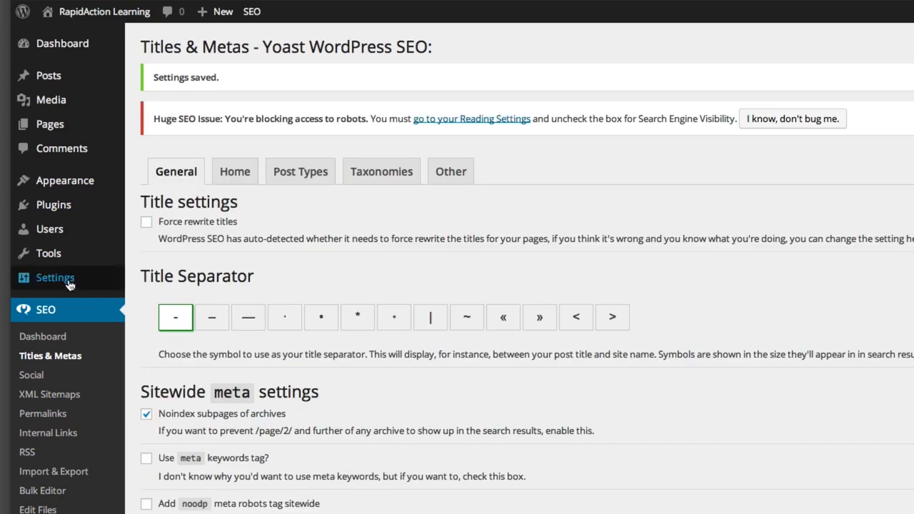
Step: Check the site title and tagline in the general settings and the page title of the live homepage, returning to the homepage SEO settings
mouse_move(70, 285)
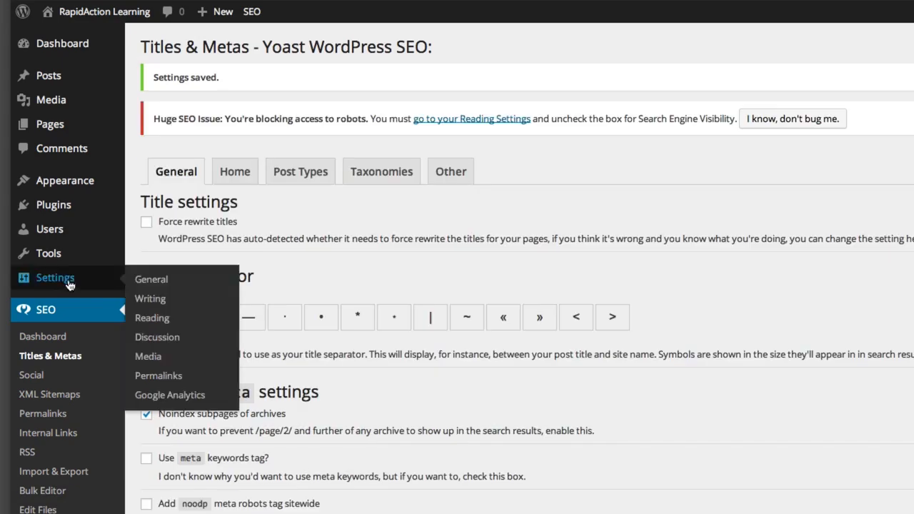
left_click(150, 281)
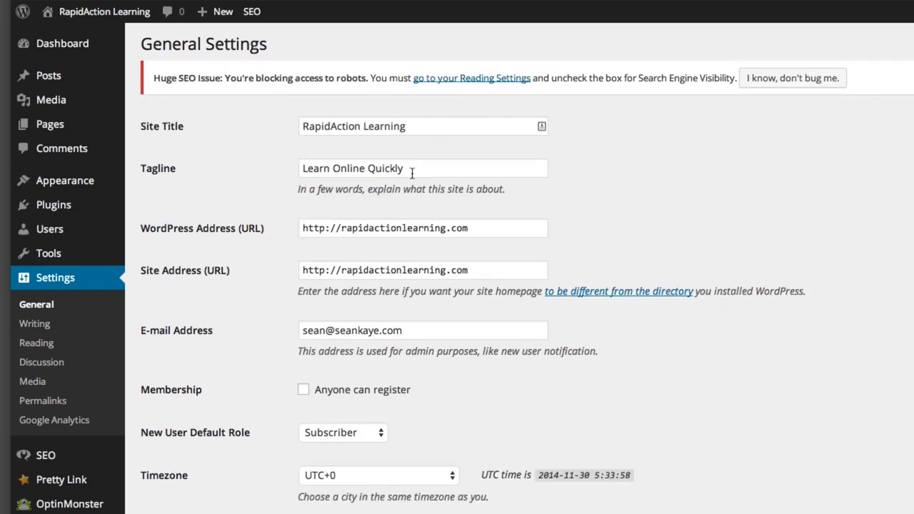
mouse_move(59, 459)
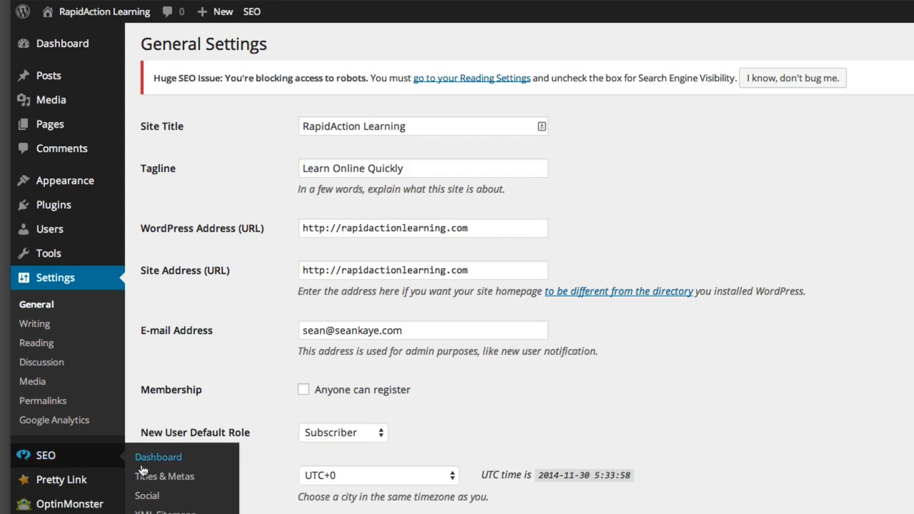
left_click(157, 483)
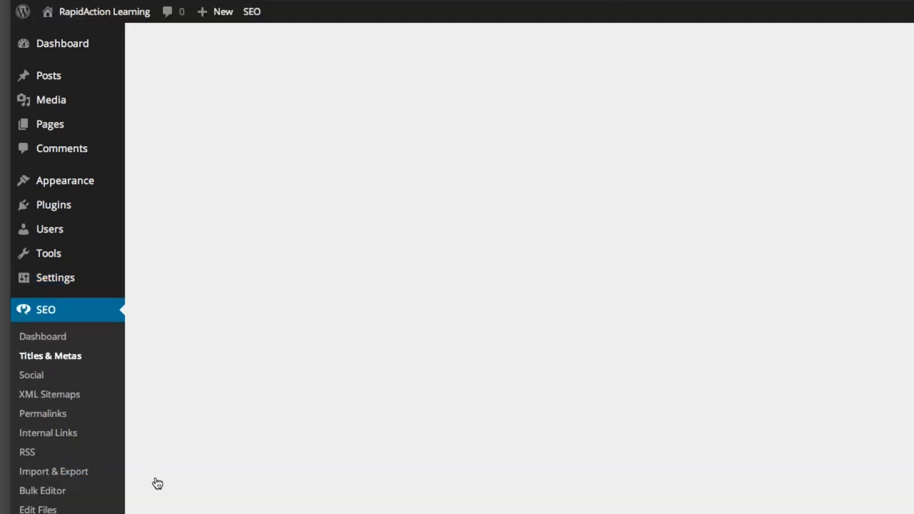
left_click(236, 87)
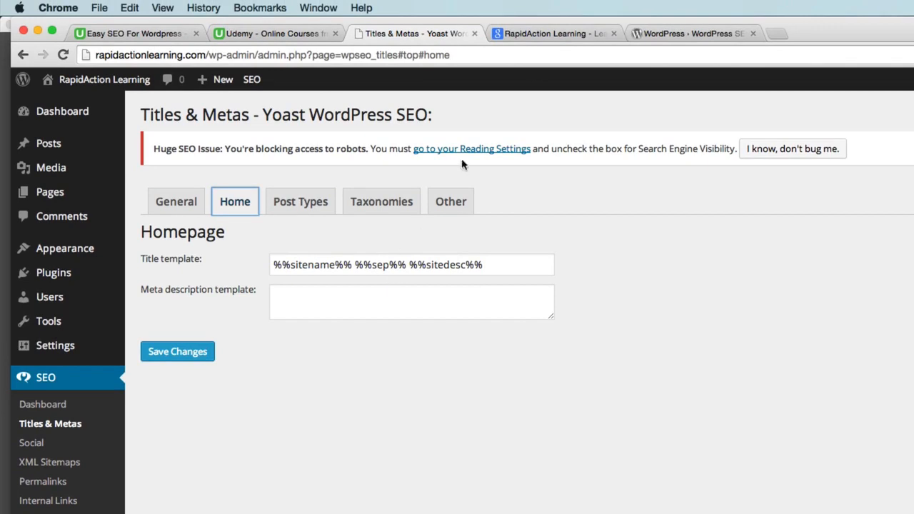
left_click(552, 37)
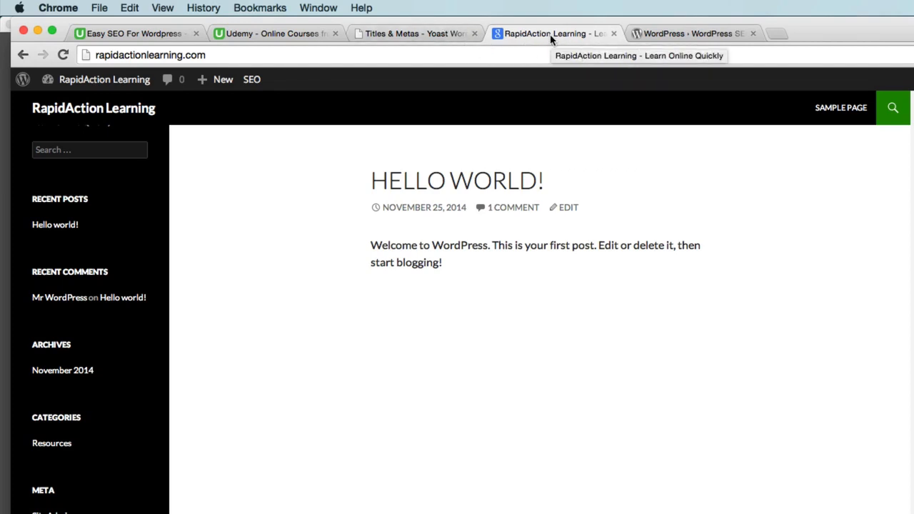
left_click(429, 34)
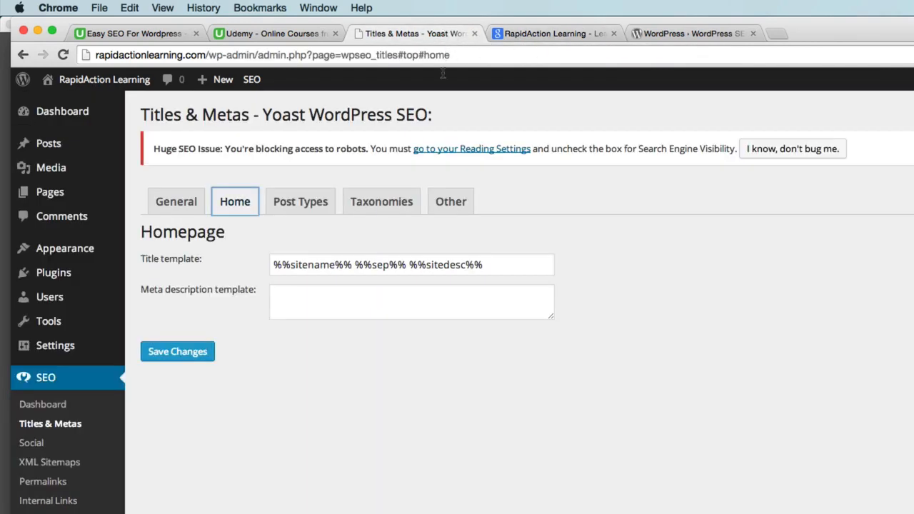
Step: Set the homepage meta description to "Learn how to build and market your online course and information products for maximum exposure." and save it
left_click(365, 289)
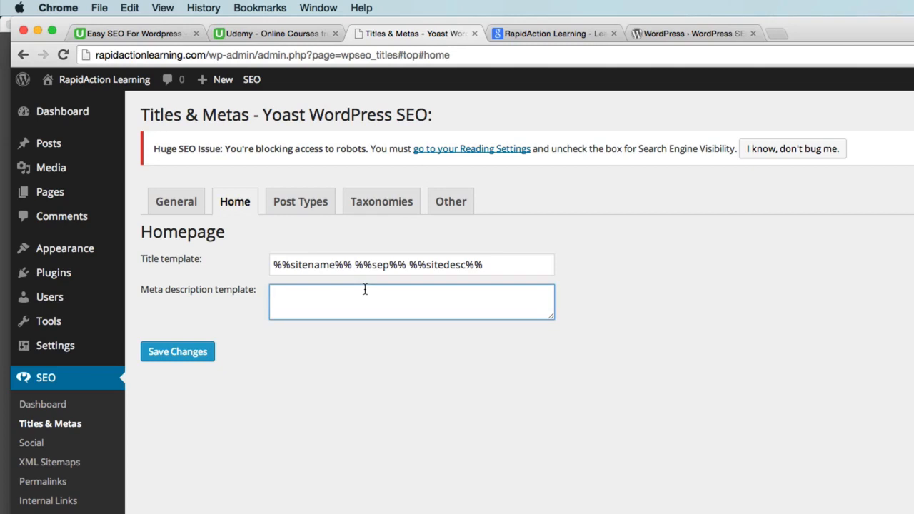
type("L")
key("BackSpace")
type("Learn how to build and ")
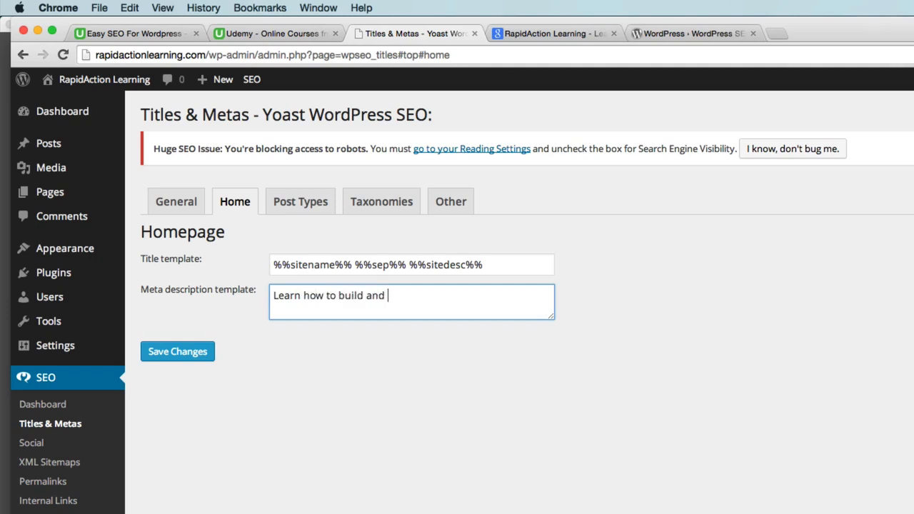
type("market your online cour")
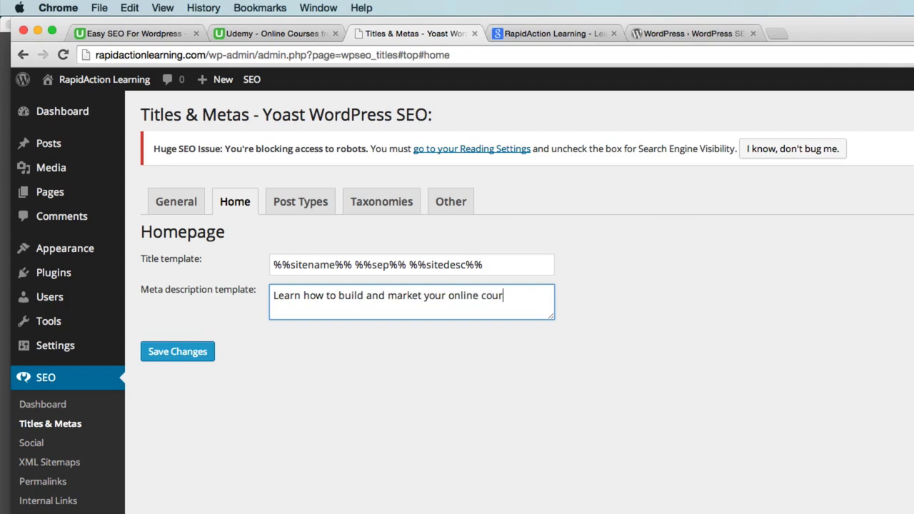
type("se and inform")
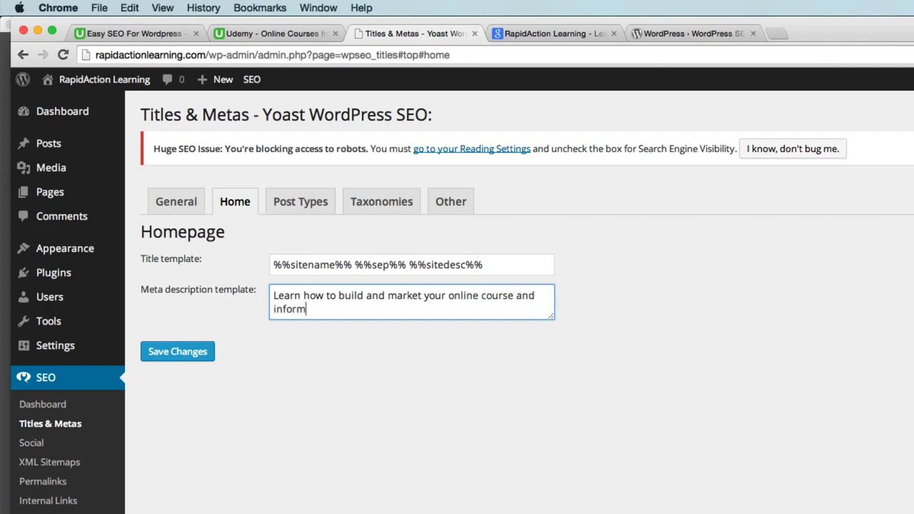
type("ation products or")
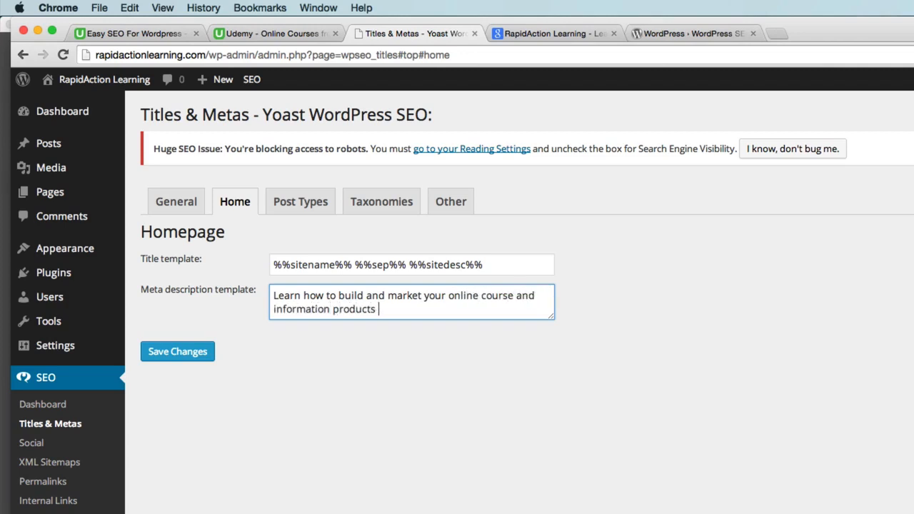
key("BackSpace")
key("BackSpace")
type("for maximum exposure.")
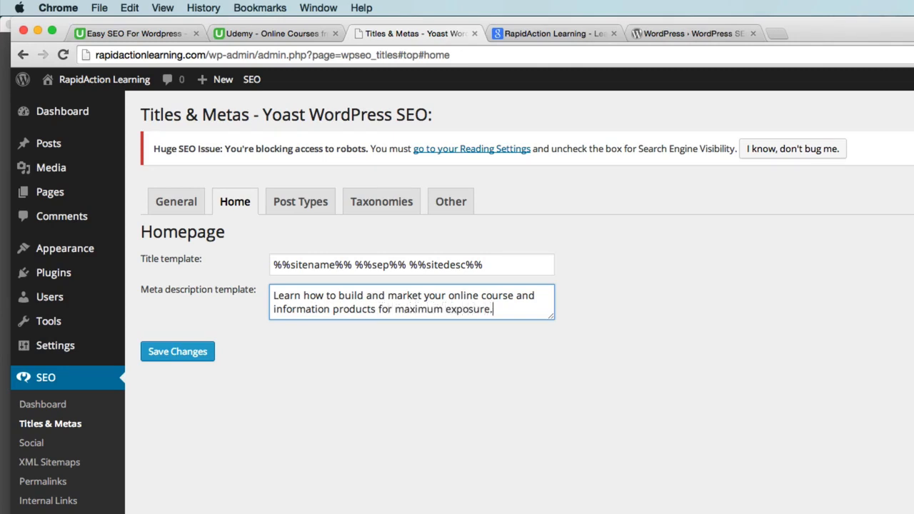
left_click(171, 353)
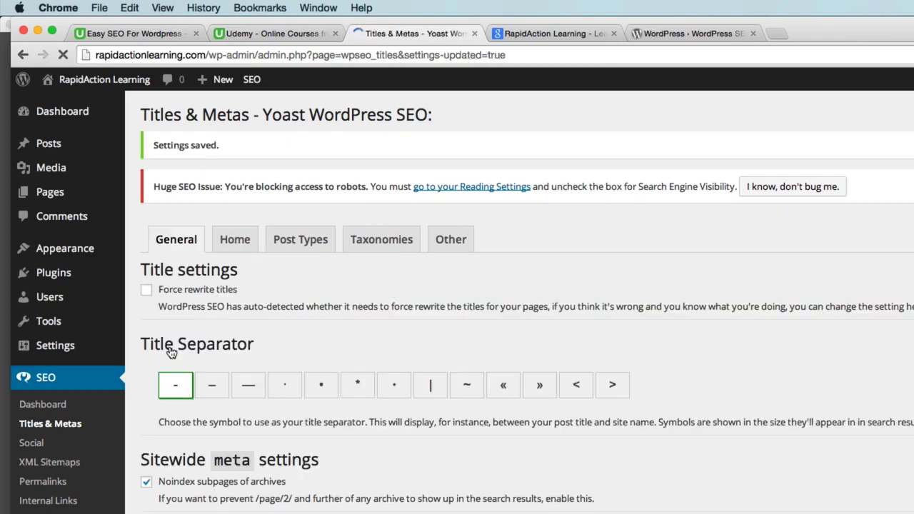
left_click(232, 239)
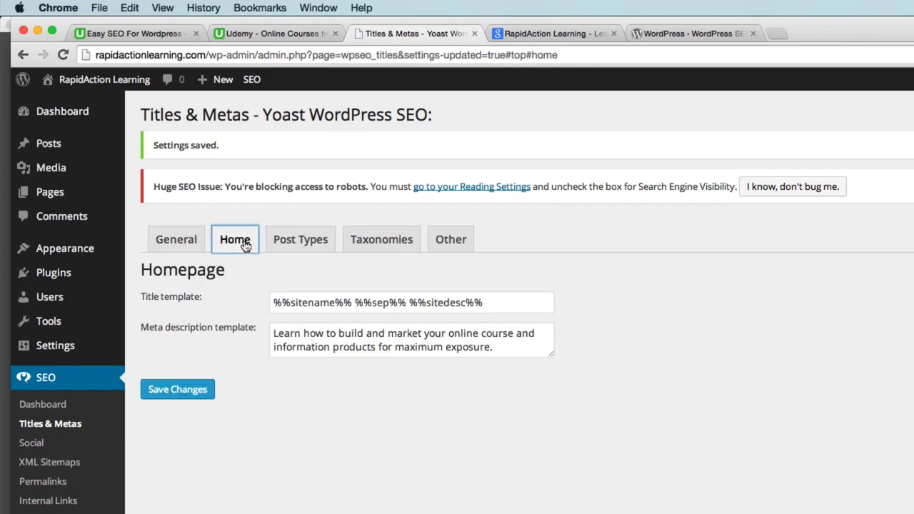
Step: Reload the live homepage and examine the title and meta description tags in its source code, returning to the SEO title settings
left_click(551, 34)
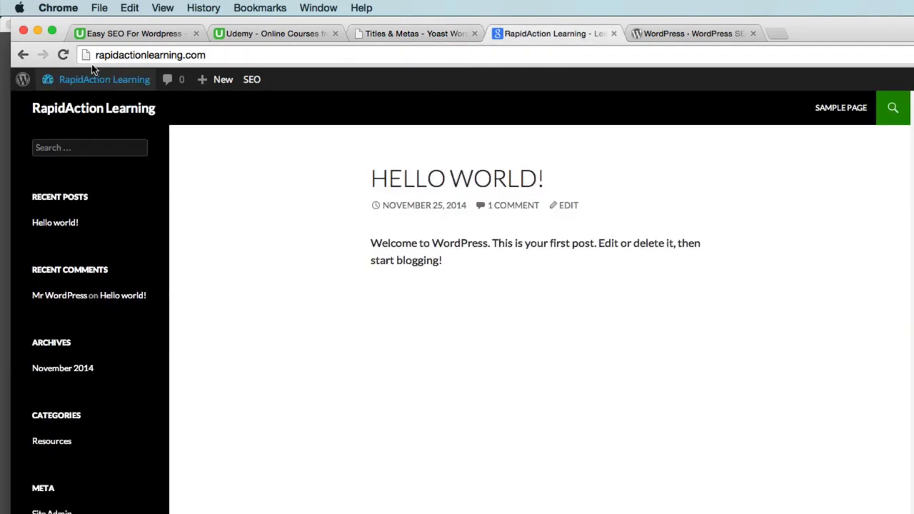
left_click(63, 55)
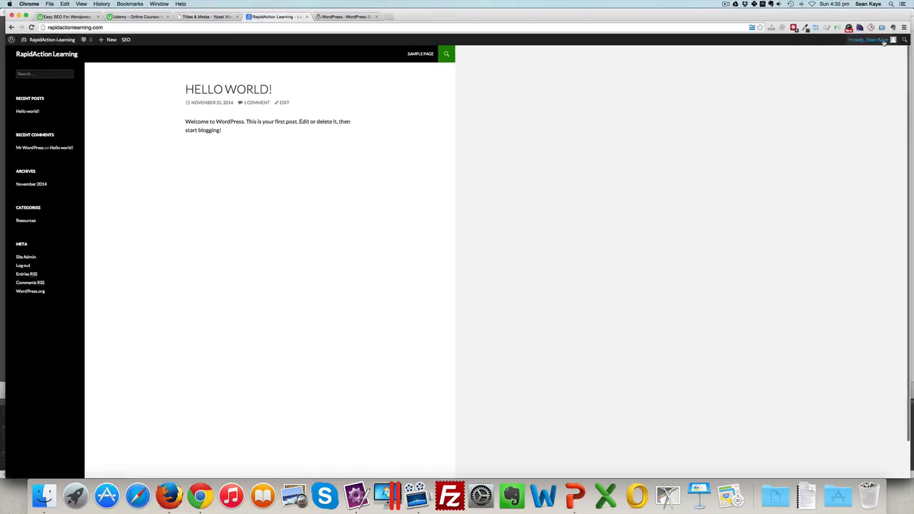
left_click(904, 28)
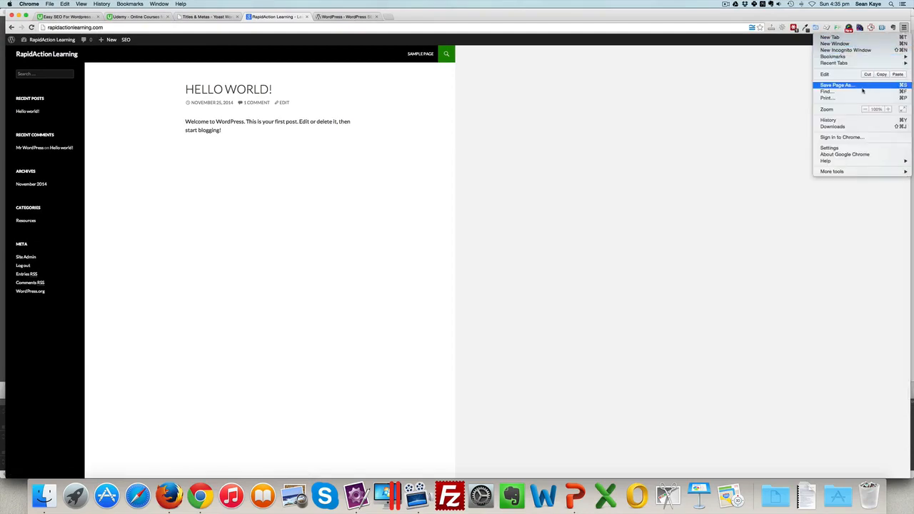
mouse_move(839, 172)
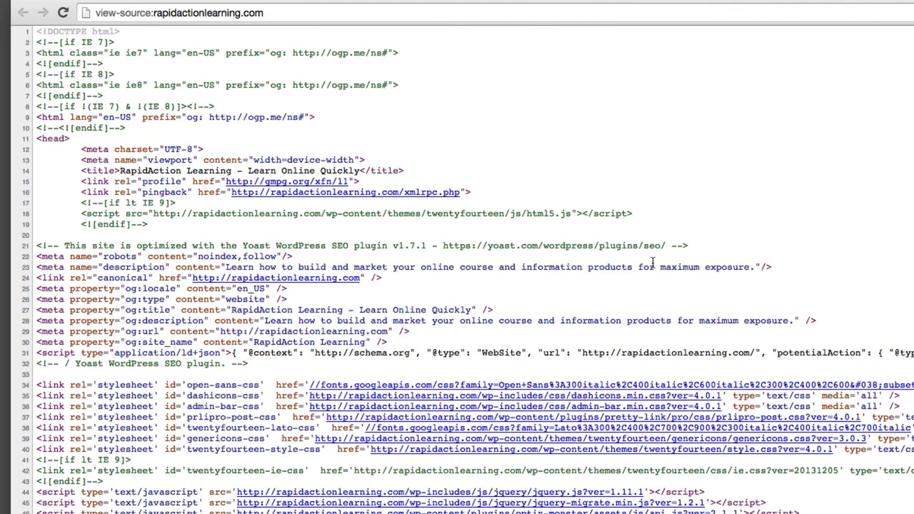
left_click_drag(79, 170, 457, 171)
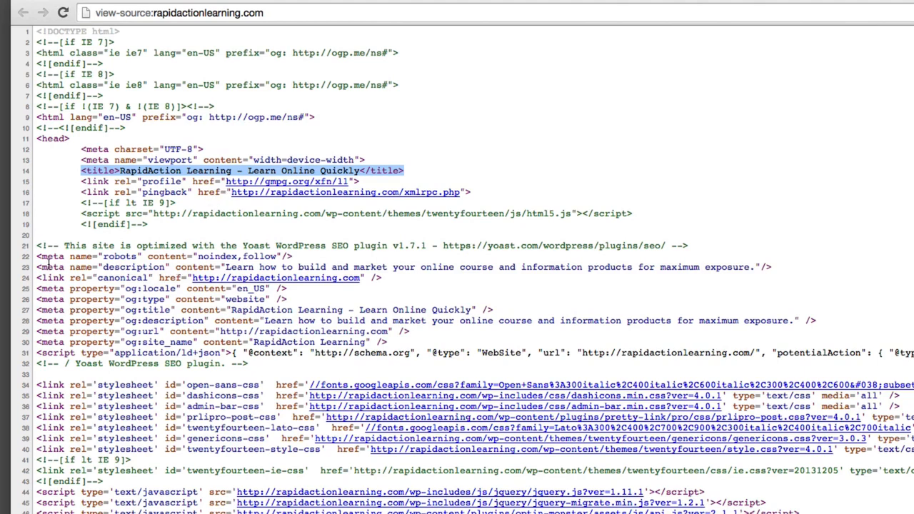
left_click_drag(37, 267, 166, 268)
left_click_drag(221, 260, 829, 263)
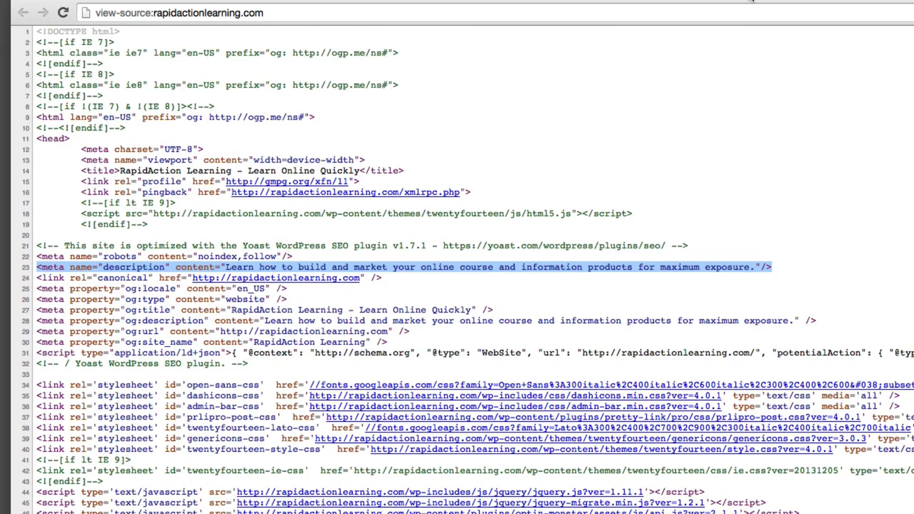
left_click(524, 0)
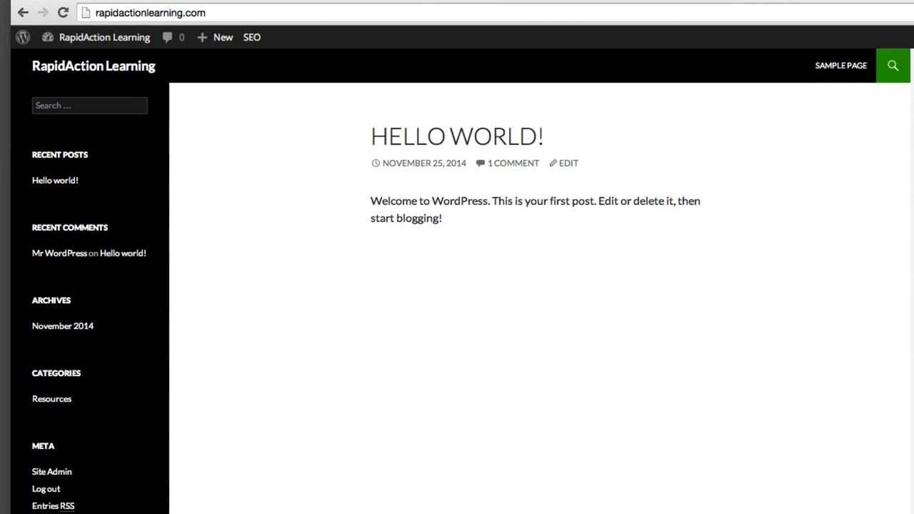
left_click(403, 0)
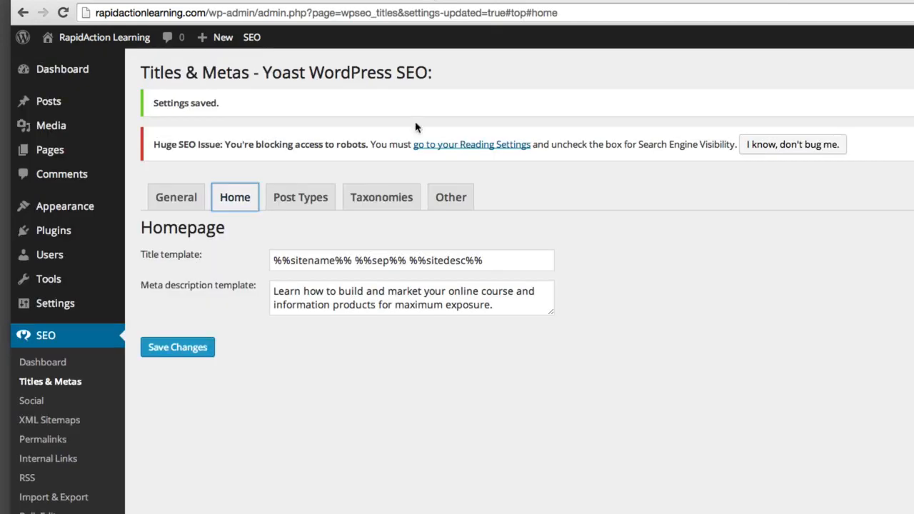
Step: Shorten the title template for posts to just %%title%%
left_click(306, 205)
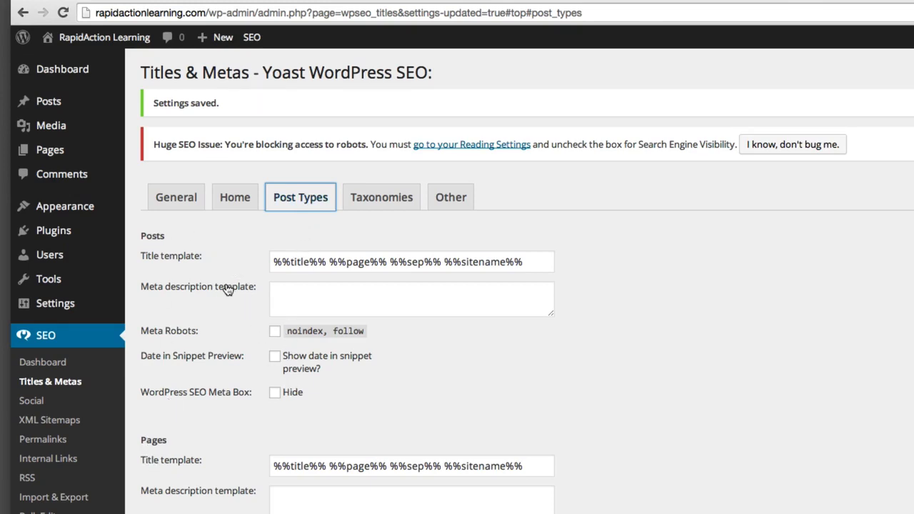
scroll(225, 288, "down", 1)
scroll(240, 259, "up", 1)
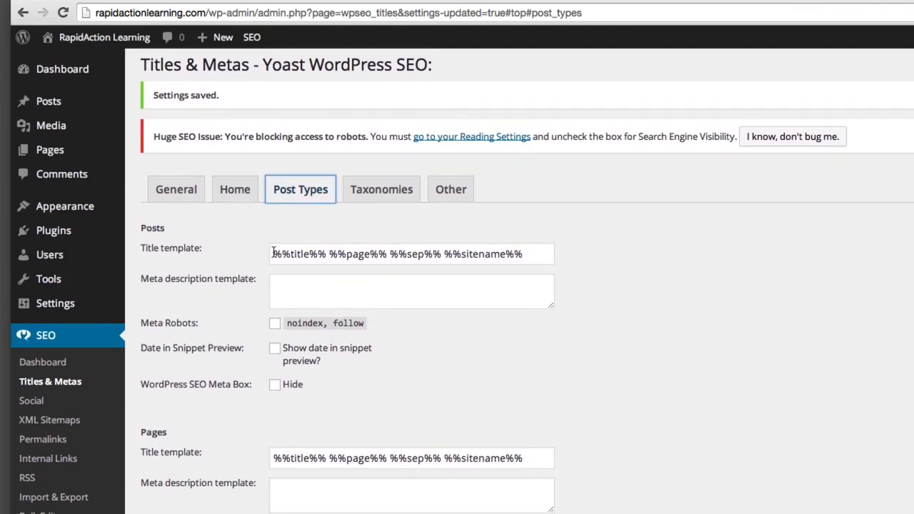
scroll(328, 258, "up", 1)
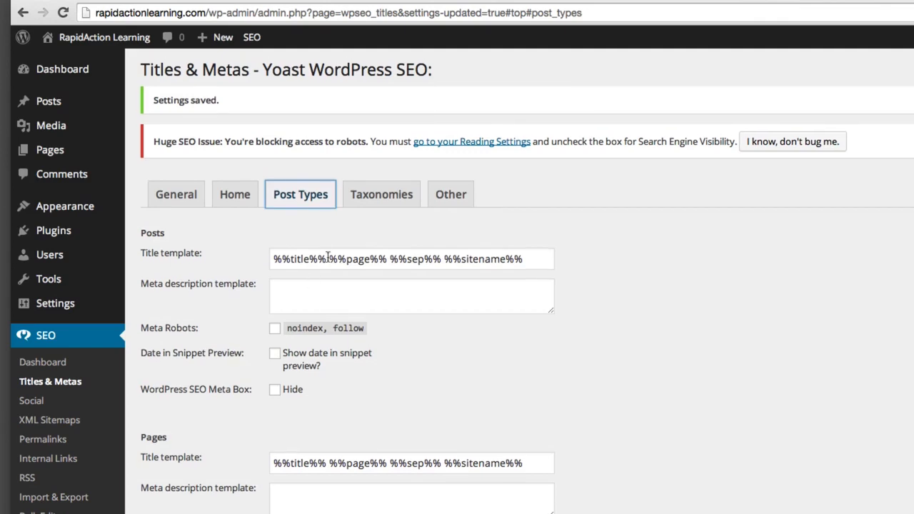
scroll(328, 258, "up", 1)
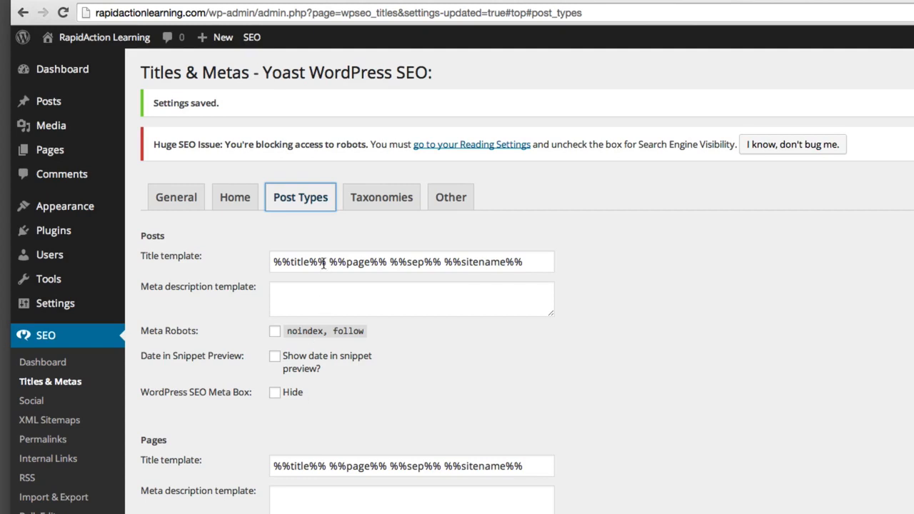
left_click_drag(327, 263, 585, 269)
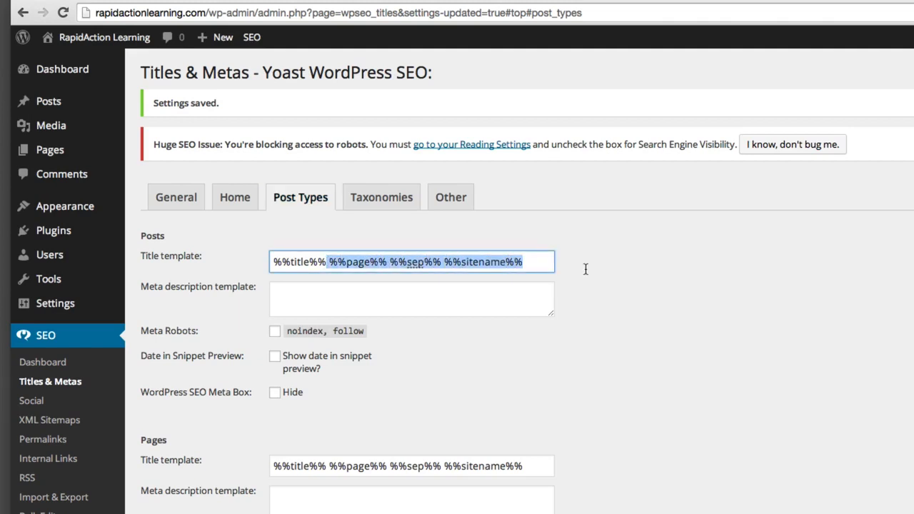
key("BackSpace")
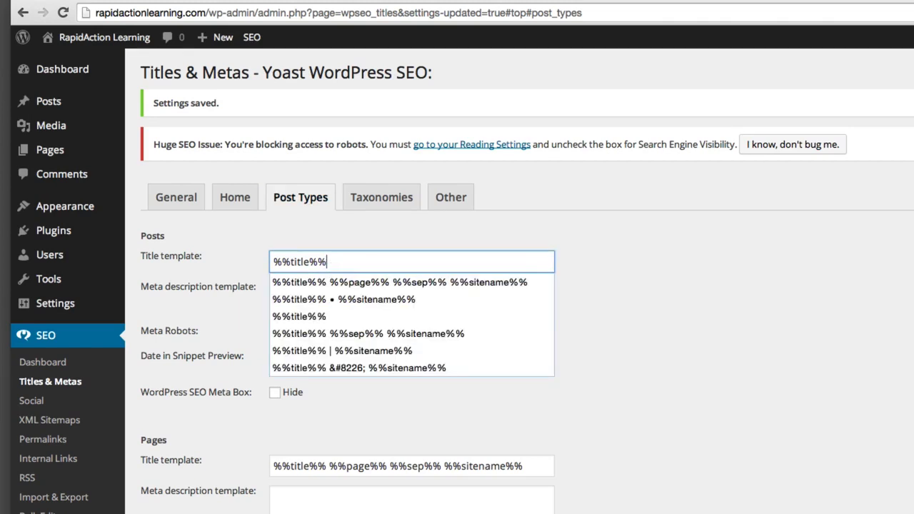
Step: Enable the date in snippet preview for posts and shorten the title template for pages to just %%title%%
left_click(655, 277)
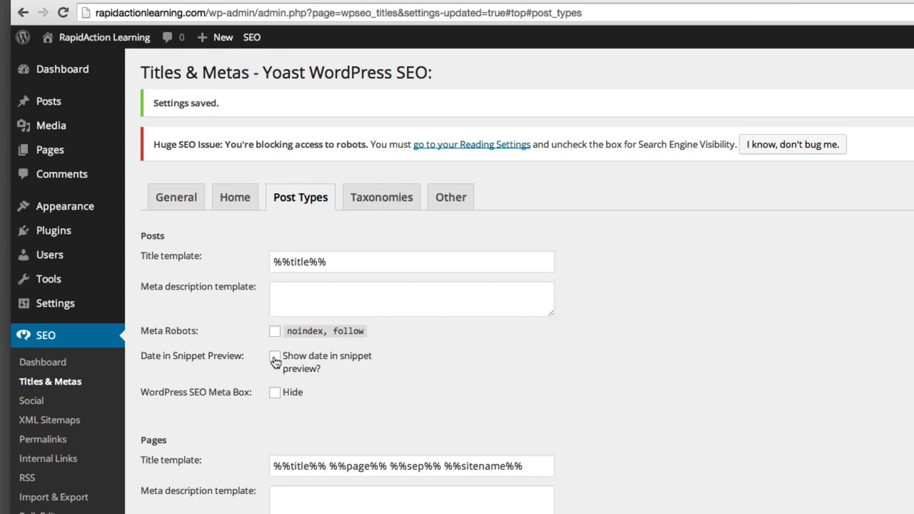
left_click(275, 357)
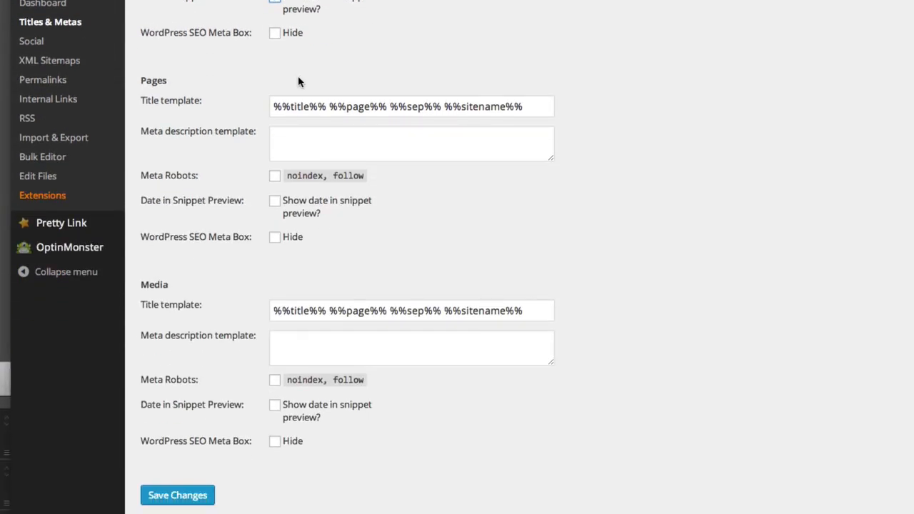
left_click(329, 106)
double_click(329, 106)
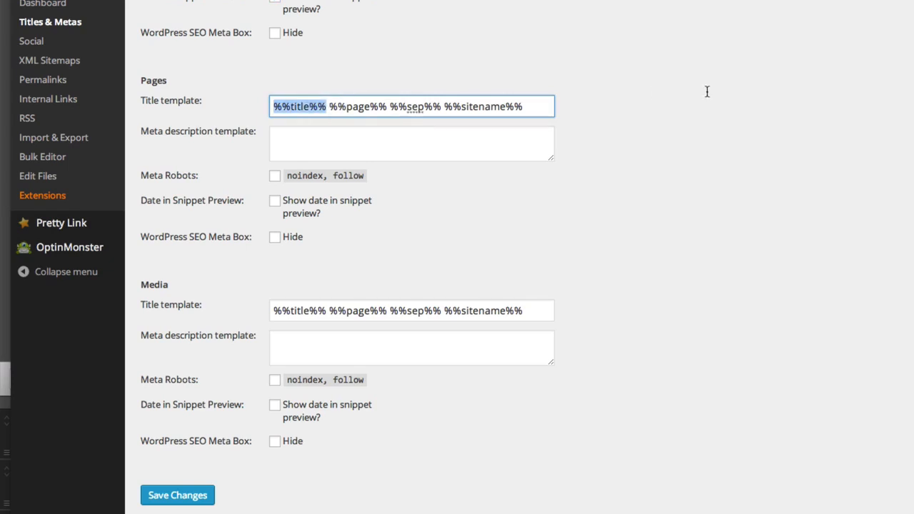
left_click(534, 106)
left_click_drag(534, 106, 328, 107)
key("BackSpace")
left_click(231, 70)
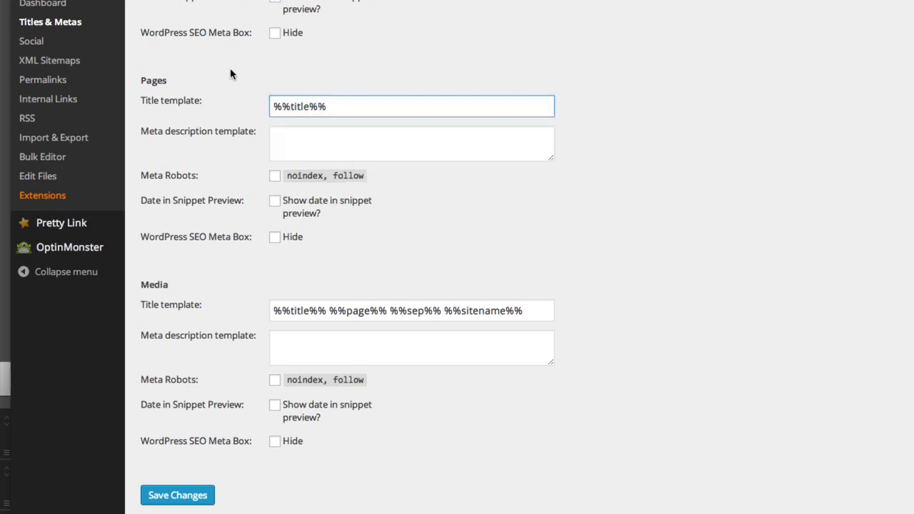
Step: Shorten the title template for media to just %%title%%
scroll(285, 183, "down", 1)
scroll(287, 184, "up", 1)
scroll(286, 184, "down", 1)
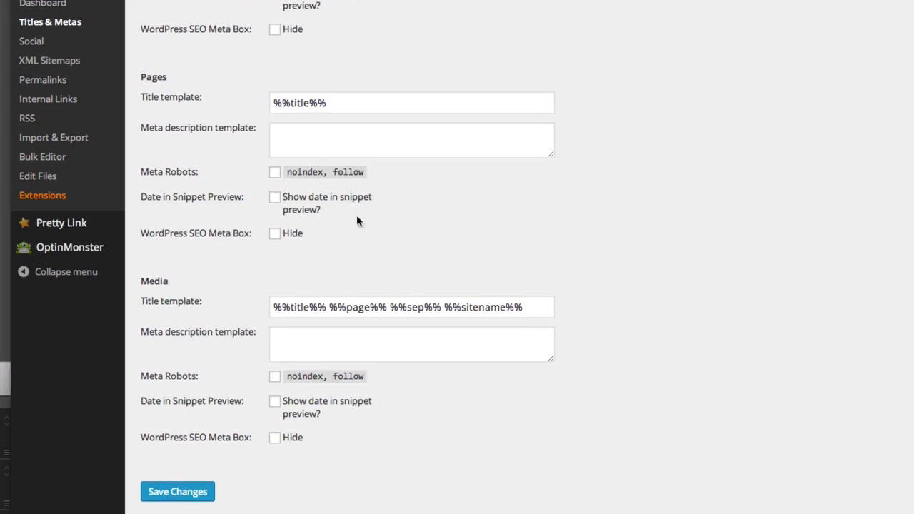
scroll(334, 214, "down", 1)
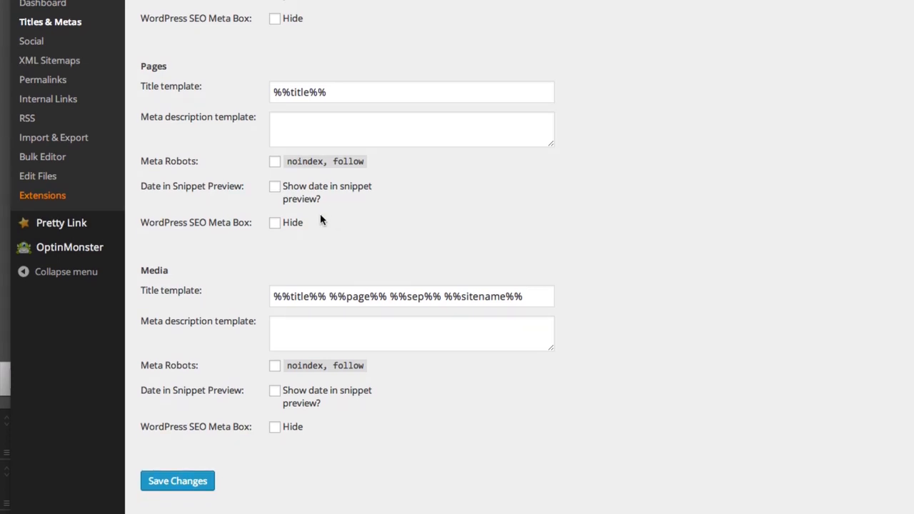
scroll(278, 242, "up", 1)
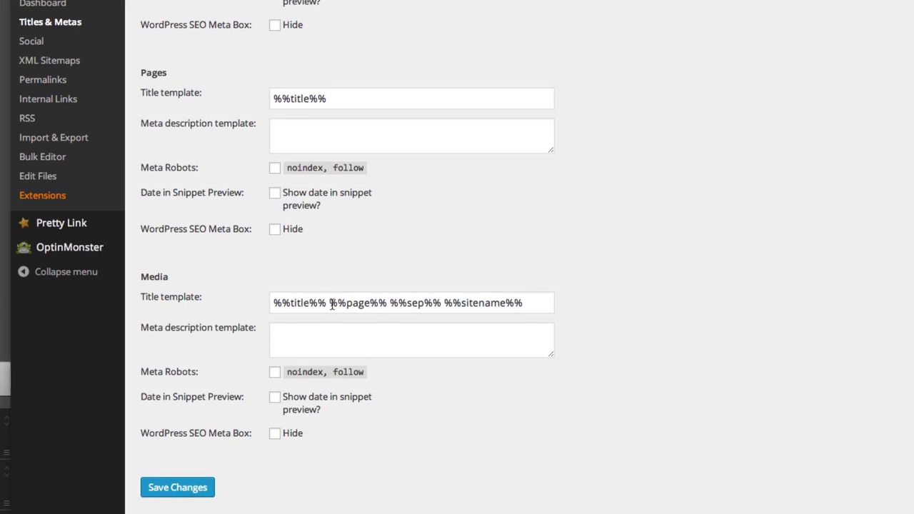
left_click_drag(327, 301, 629, 301)
key("BackSpace")
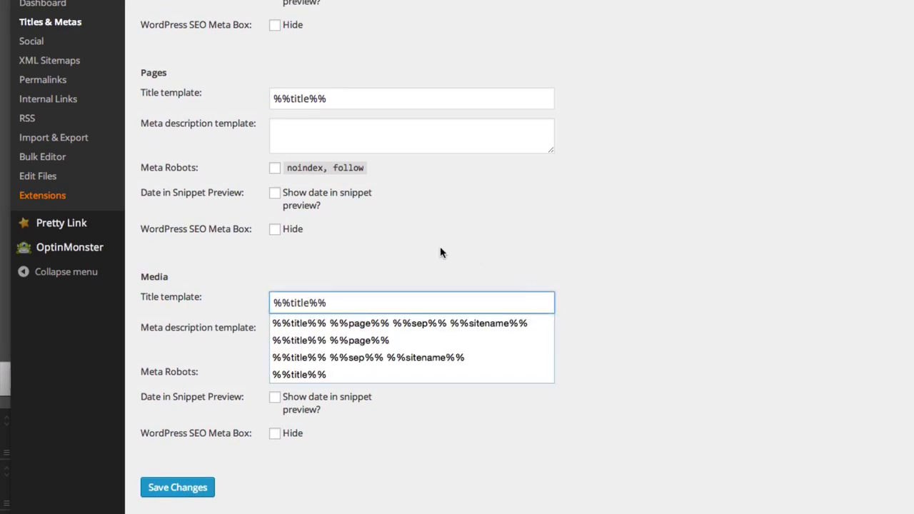
key("Escape")
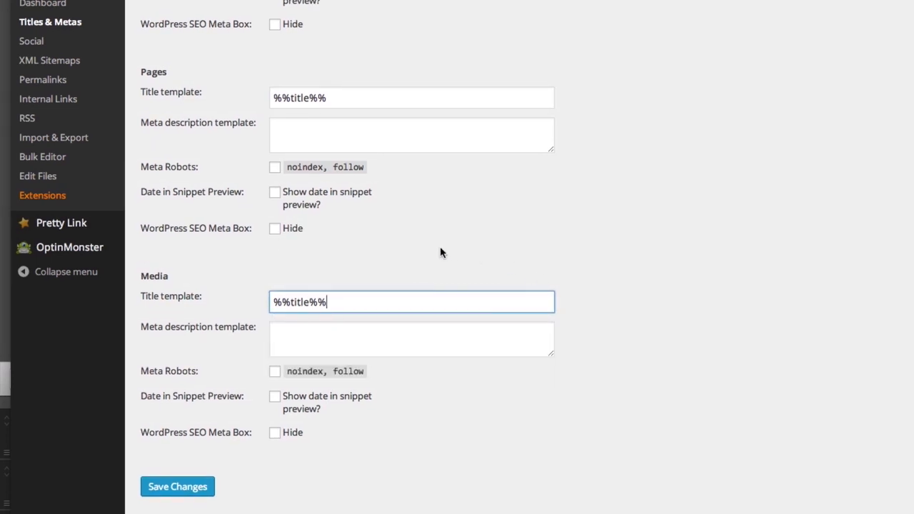
left_click(237, 267)
scroll(235, 282, "down", 1)
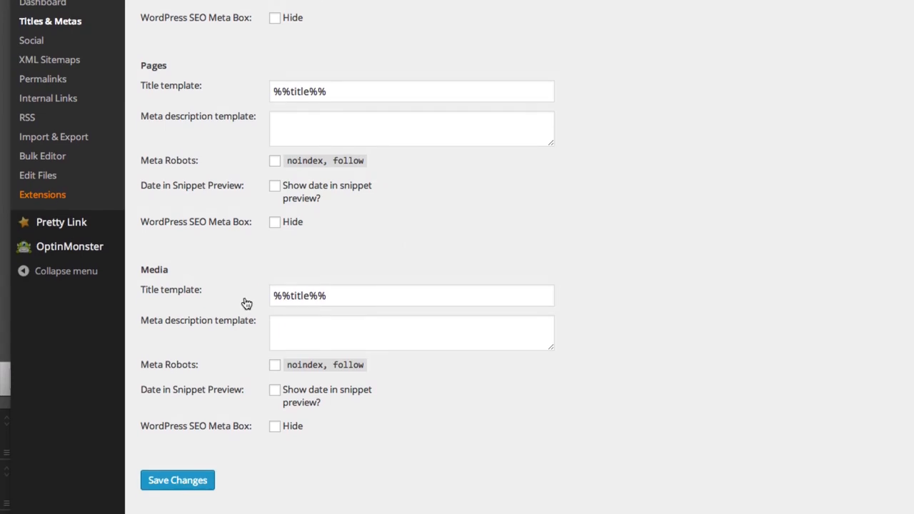
Step: Try the date in snippet preview option for media, leave it off, and save the post type settings
left_click(275, 395)
left_click(275, 395)
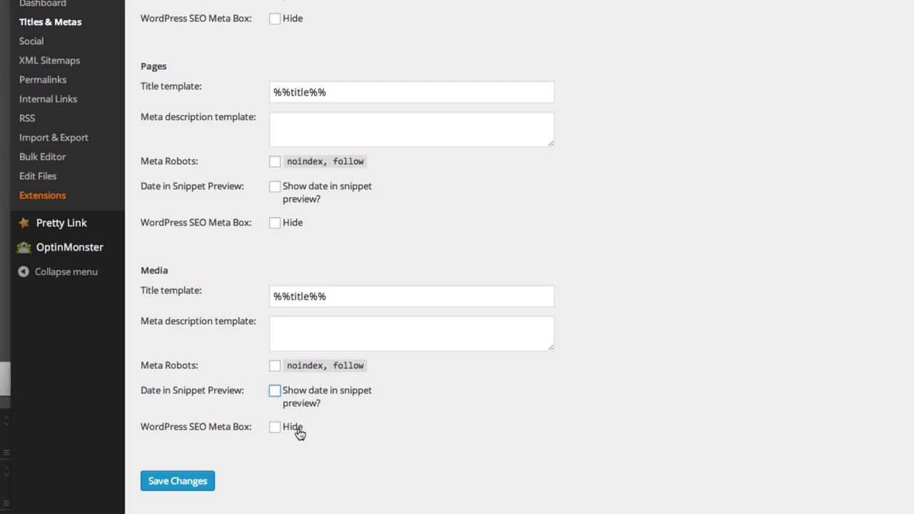
left_click(185, 484)
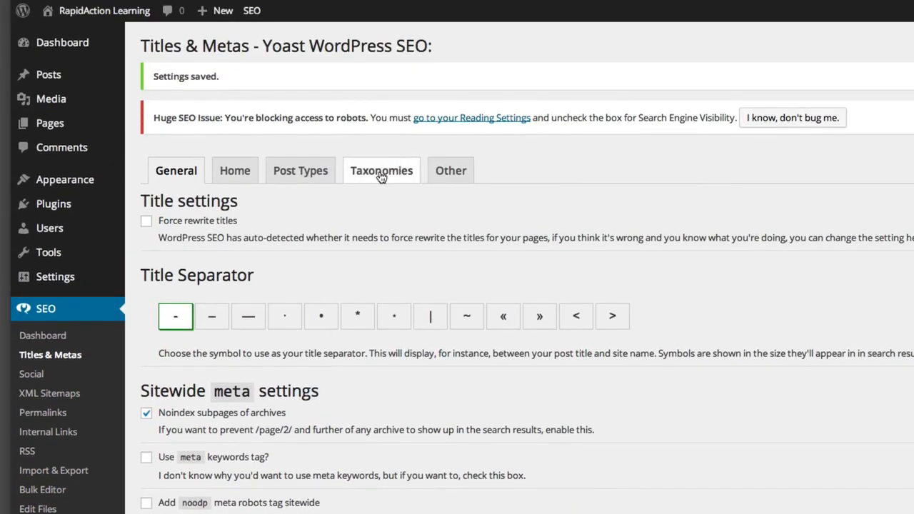
Step: Set the meta robots of the category and tag taxonomies to noindex, follow
left_click(382, 175)
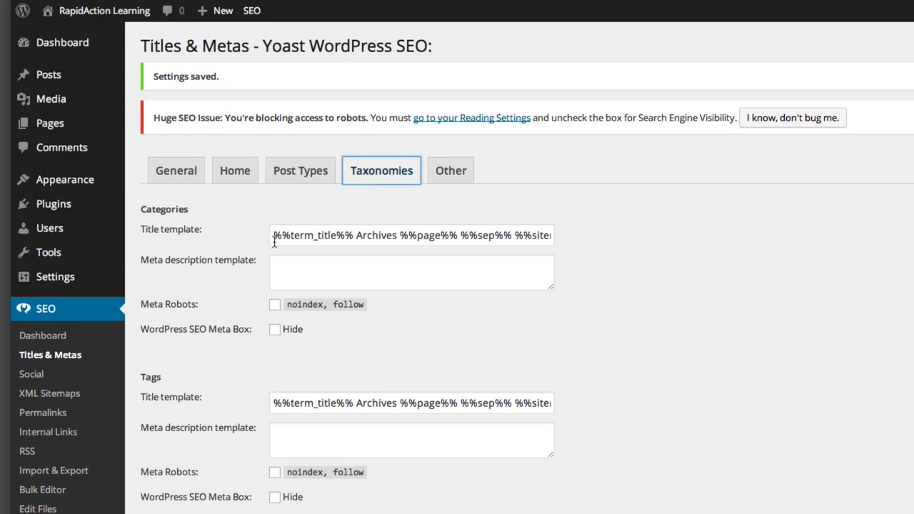
left_click(274, 308)
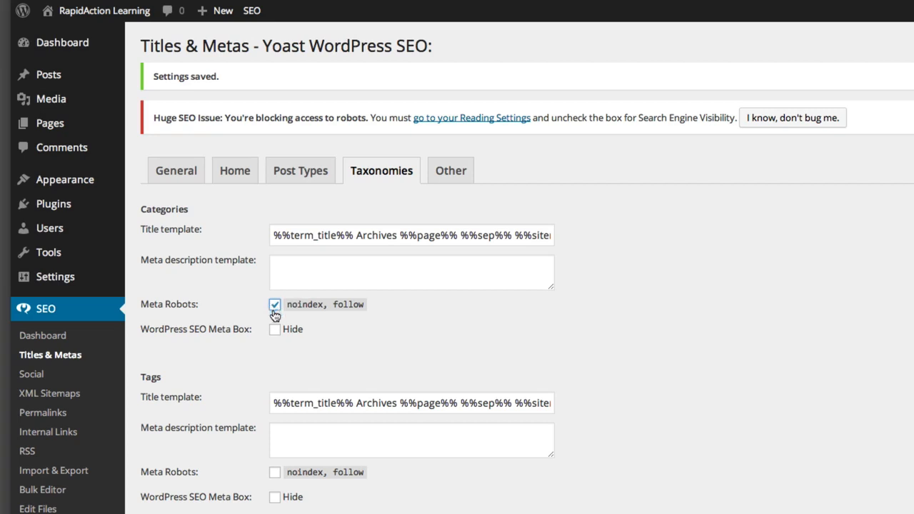
left_click(275, 473)
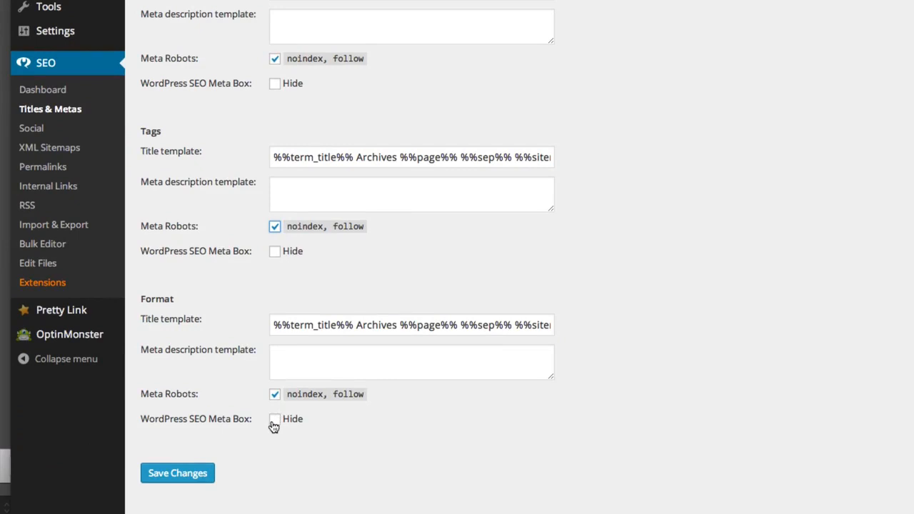
Step: Hide the WordPress SEO meta box for the format, tags and categories taxonomies and save the changes
left_click(275, 419)
left_click(275, 251)
left_click(275, 84)
left_click(180, 475)
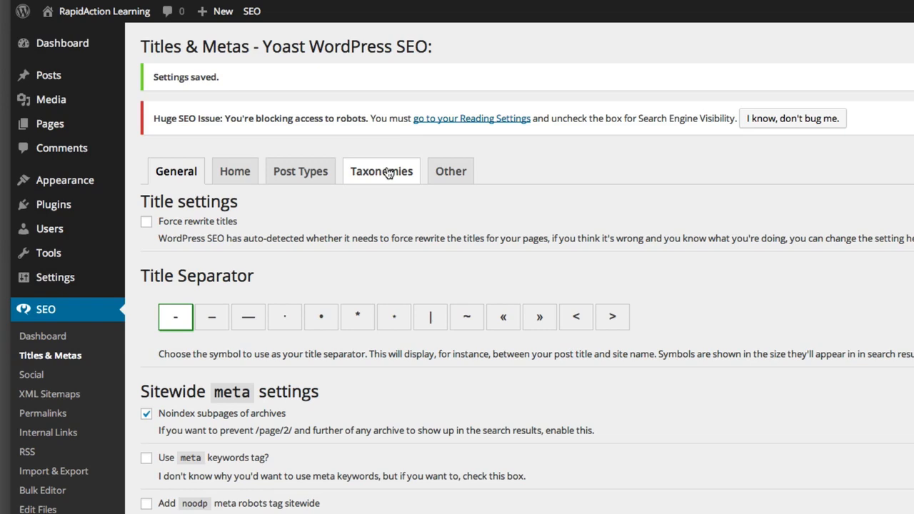
Step: Review the saved taxonomy settings, and set author archives to noindex, follow and disable them
left_click(387, 173)
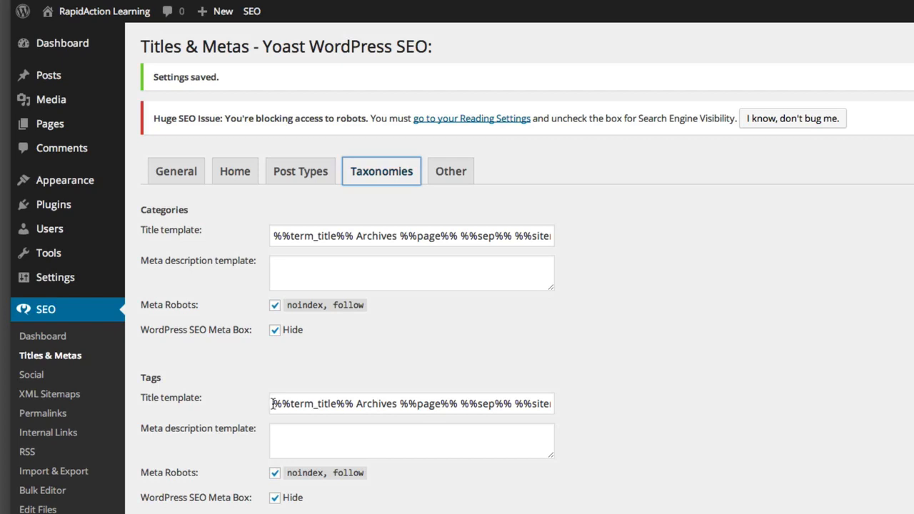
left_click(451, 187)
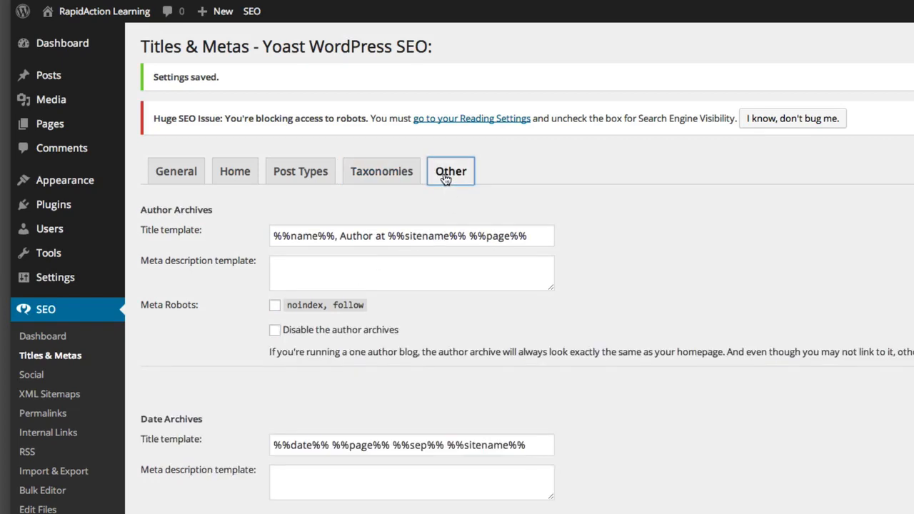
left_click(275, 308)
left_click(276, 332)
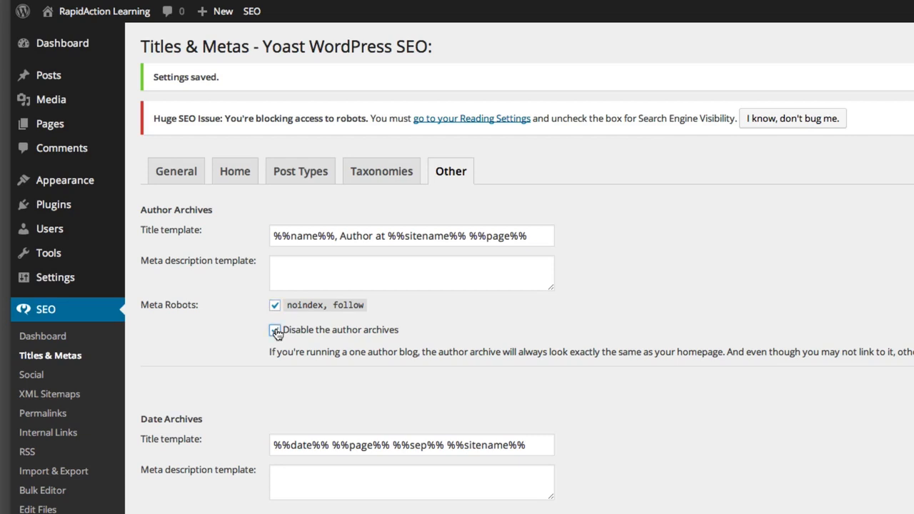
Step: Disable the date-based archives and save the archive settings
scroll(320, 90, "down", 5)
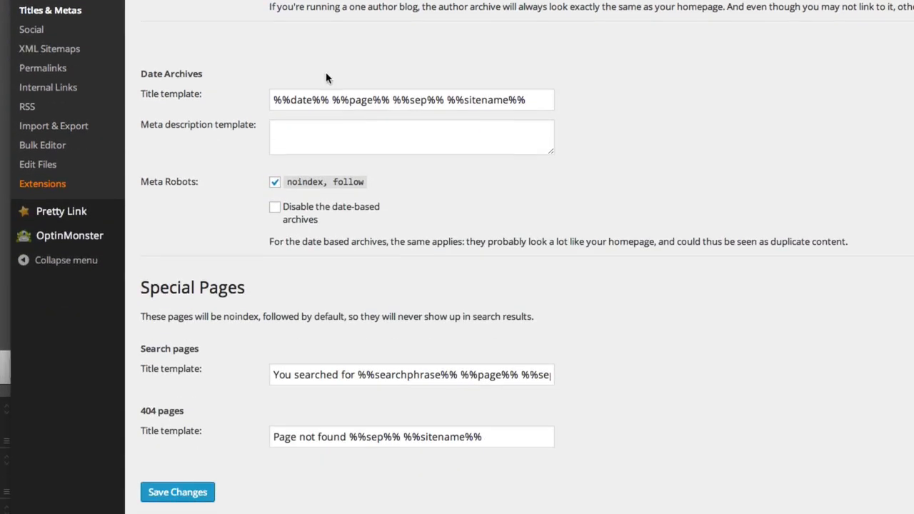
left_click(274, 207)
scroll(245, 380, "down", 1)
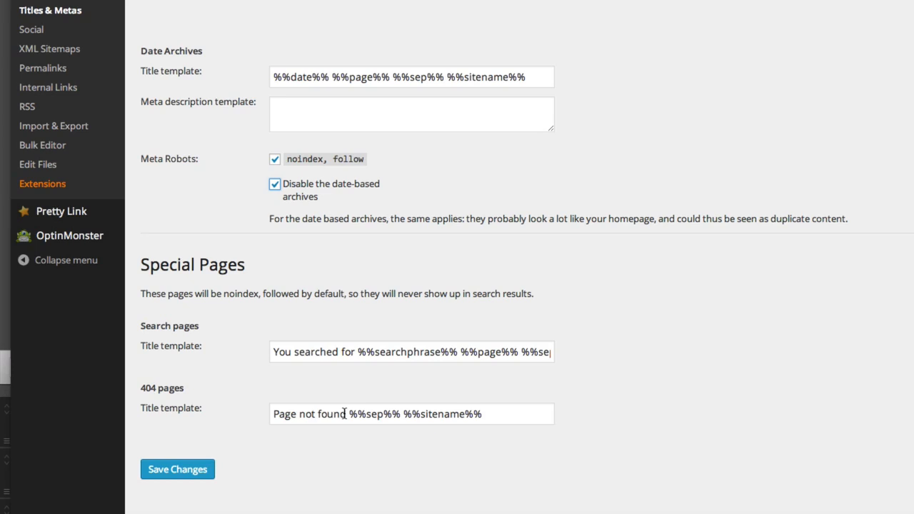
left_click(172, 472)
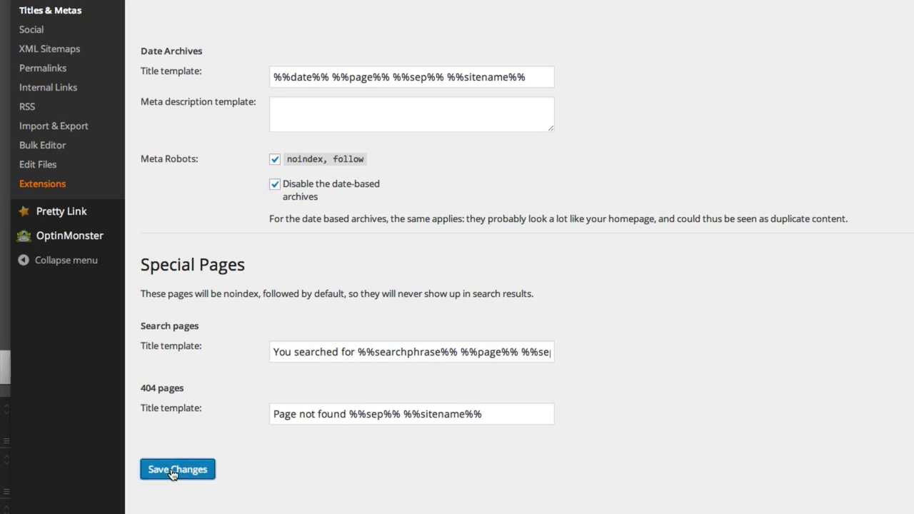